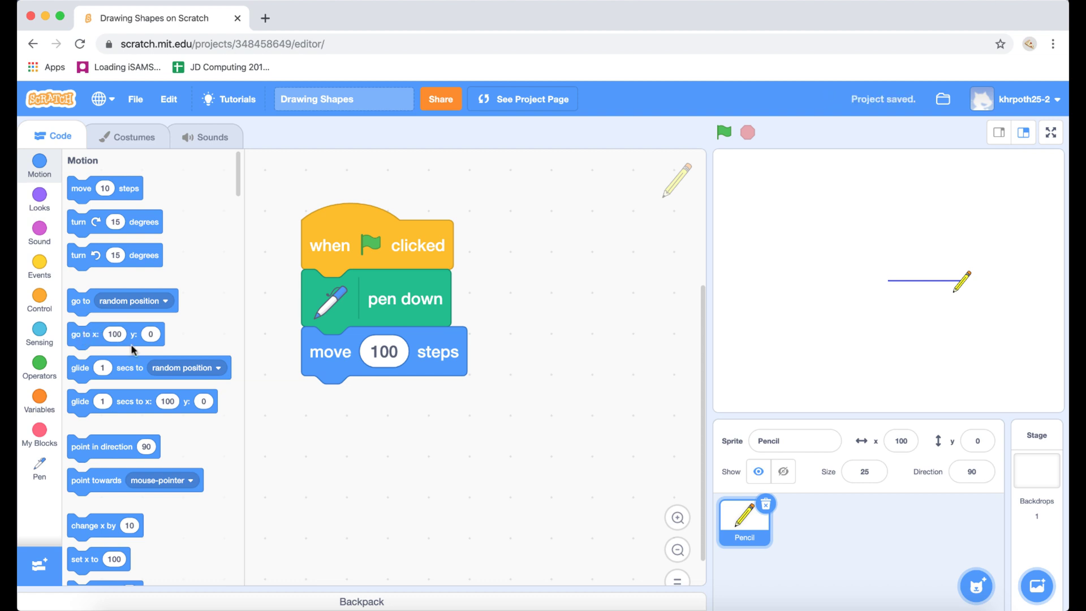
# Insert a 'go to x: 0 y: 0' block between 'when flag clicked' and 'pen down'
pyautogui.moveTo(132, 348); pyautogui.dragTo(384, 463)
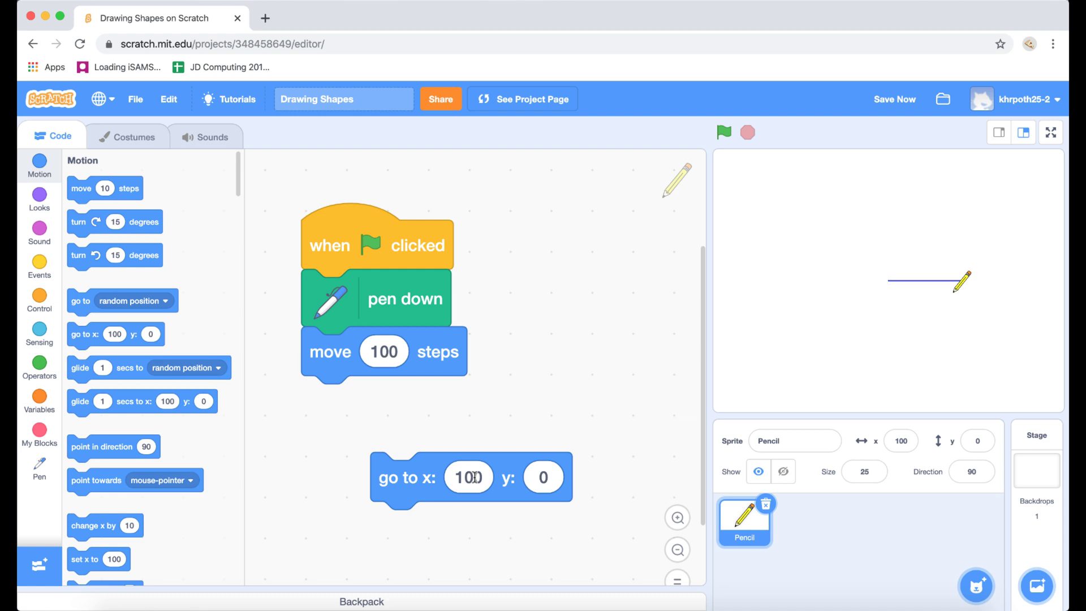
pyautogui.click(473, 477)
pyautogui.write('0')
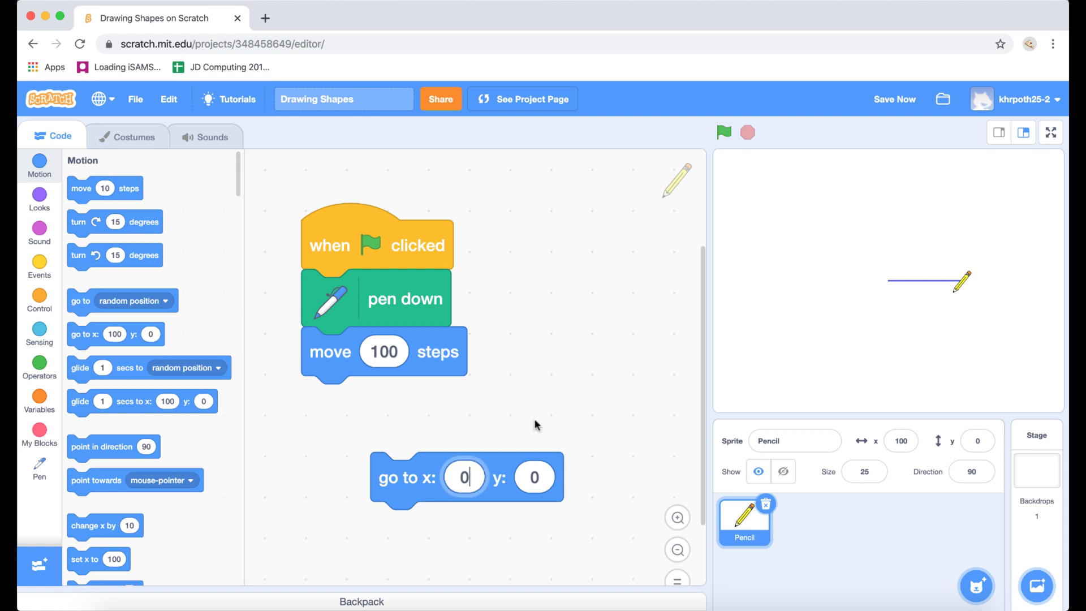
pyautogui.click(554, 404)
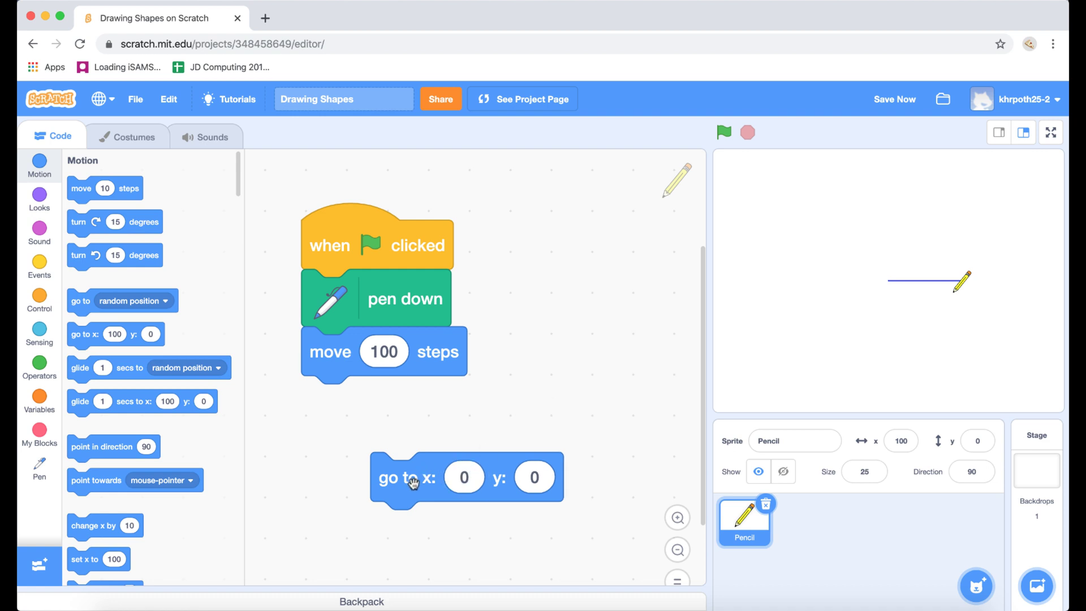
pyautogui.moveTo(413, 482); pyautogui.dragTo(344, 297)
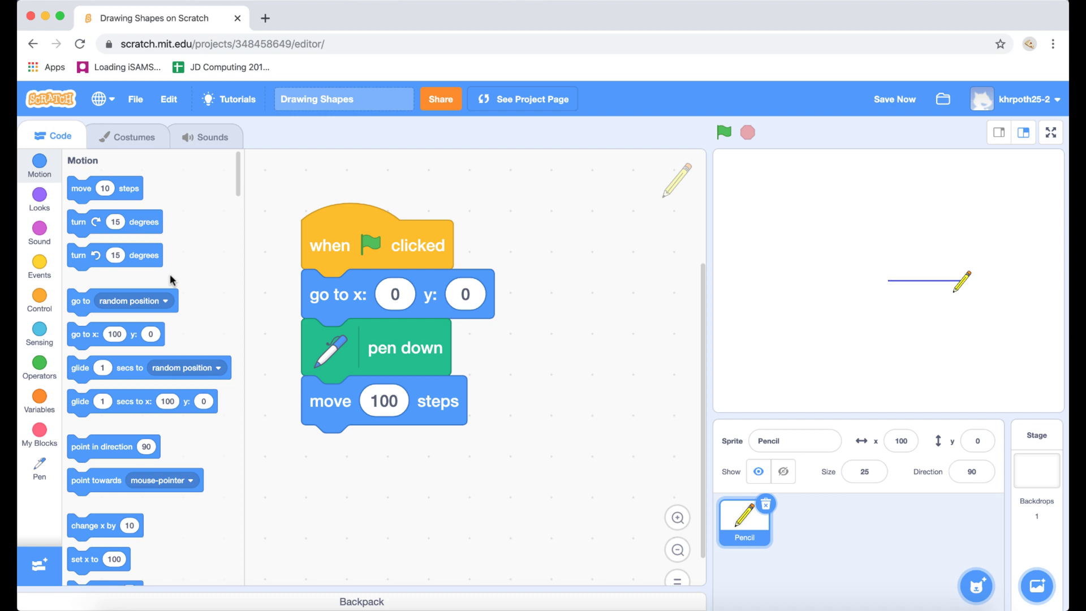
# Place the Pen 'erase all' block directly beneath 'when flag clicked'
pyautogui.click(39, 468)
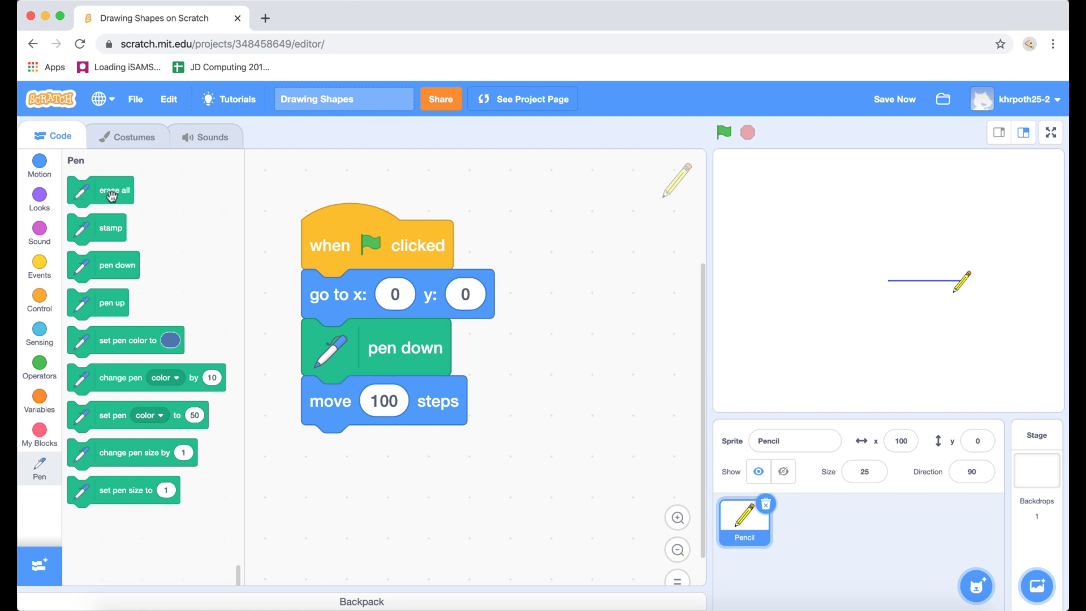
pyautogui.moveTo(81, 193); pyautogui.dragTo(316, 287)
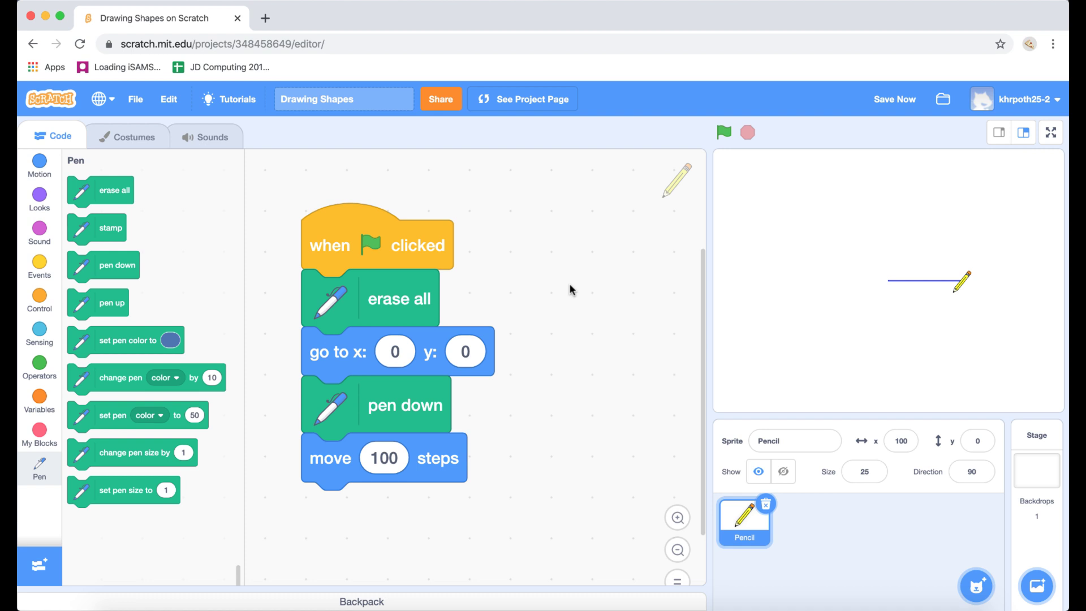
# Run the flag script with the green flag to draw the 100-step line
pyautogui.click(724, 136)
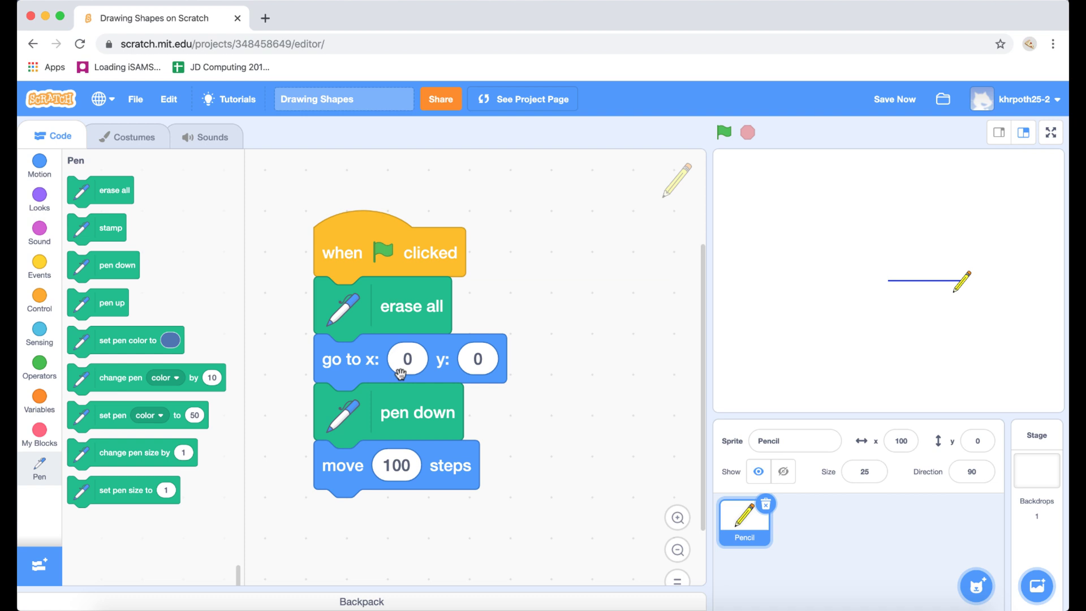
# Run the script without 'pen down' and 'move 100 steps', then reattach both and rerun
pyautogui.moveTo(332, 408); pyautogui.dragTo(483, 488)
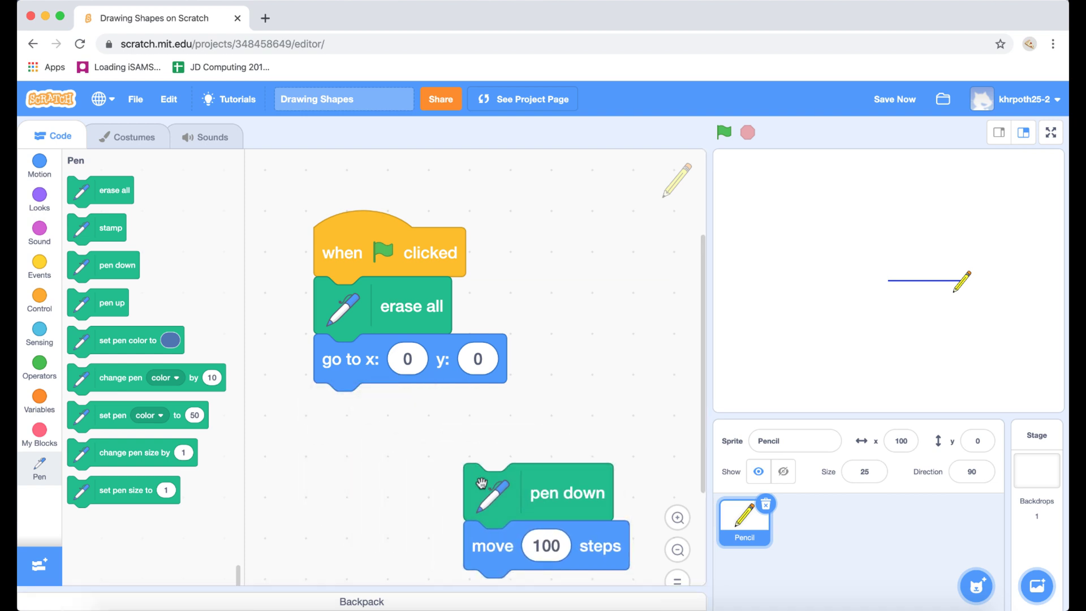
pyautogui.click(724, 134)
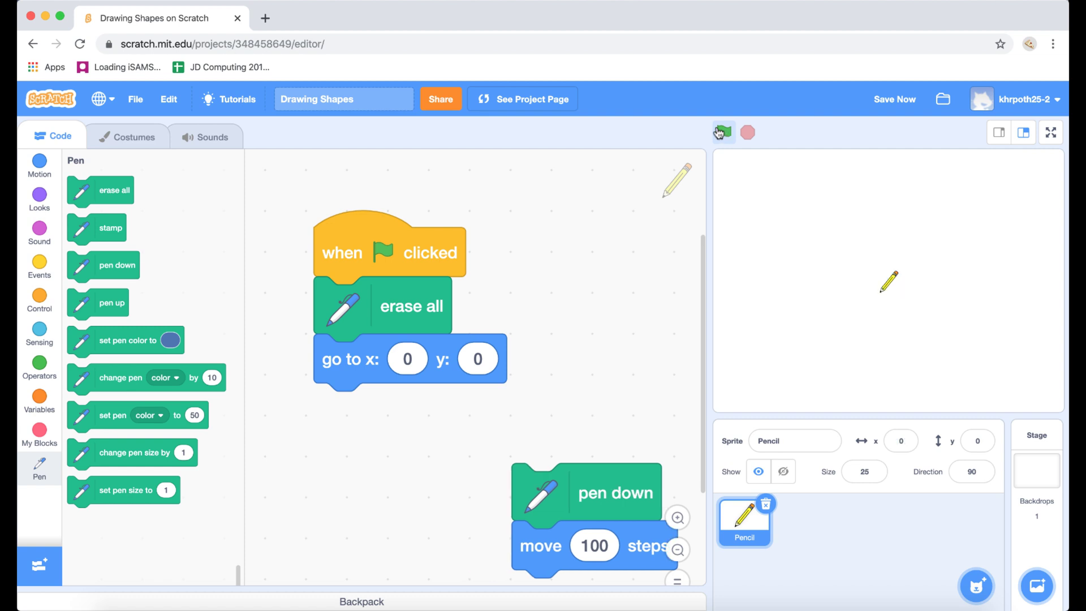
pyautogui.moveTo(552, 500); pyautogui.dragTo(354, 416)
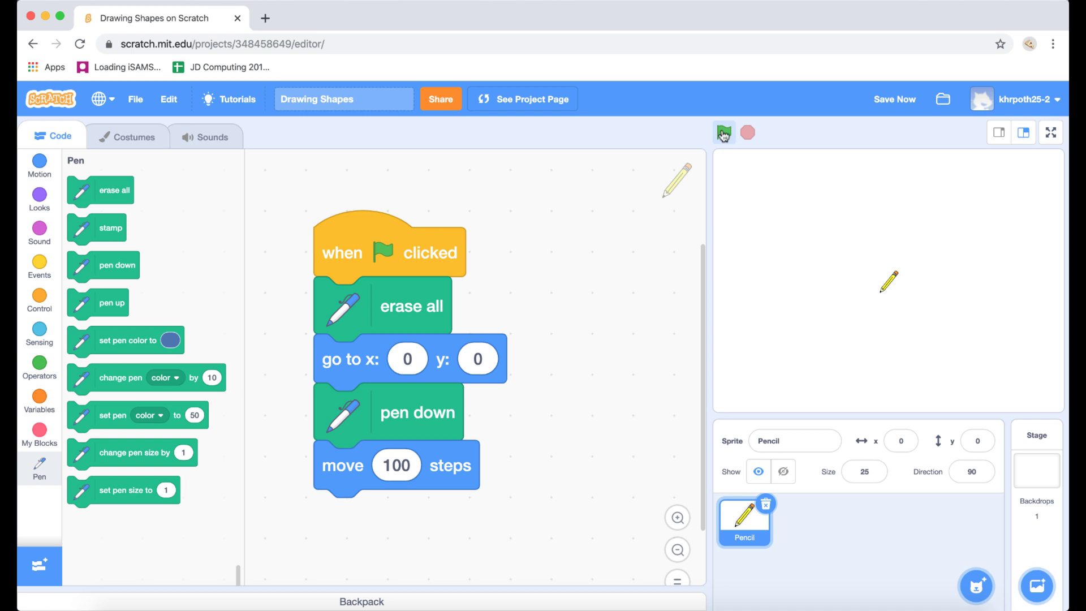
pyautogui.click(723, 133)
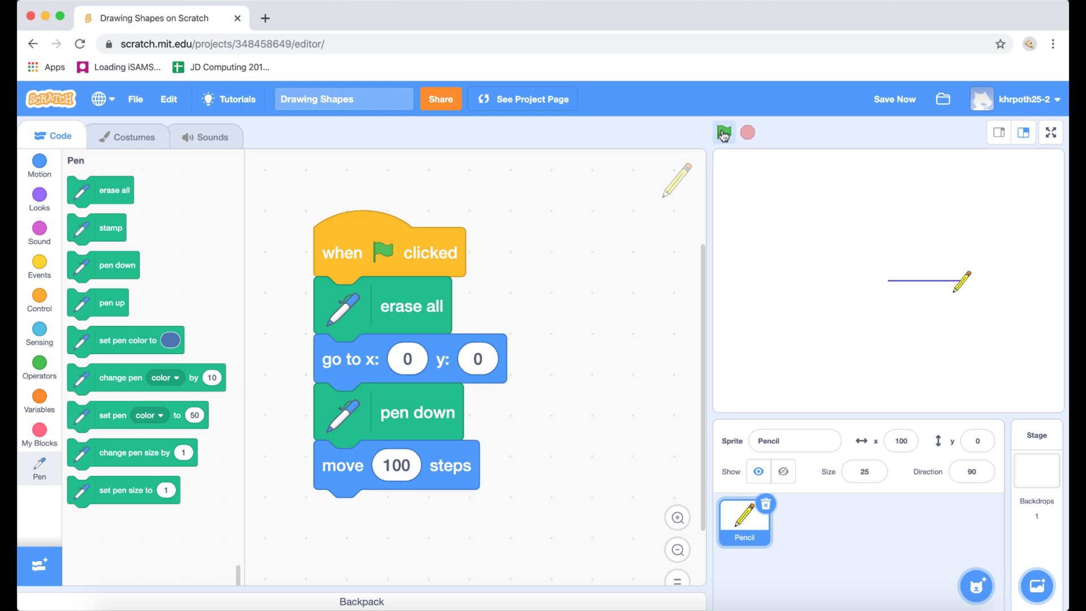